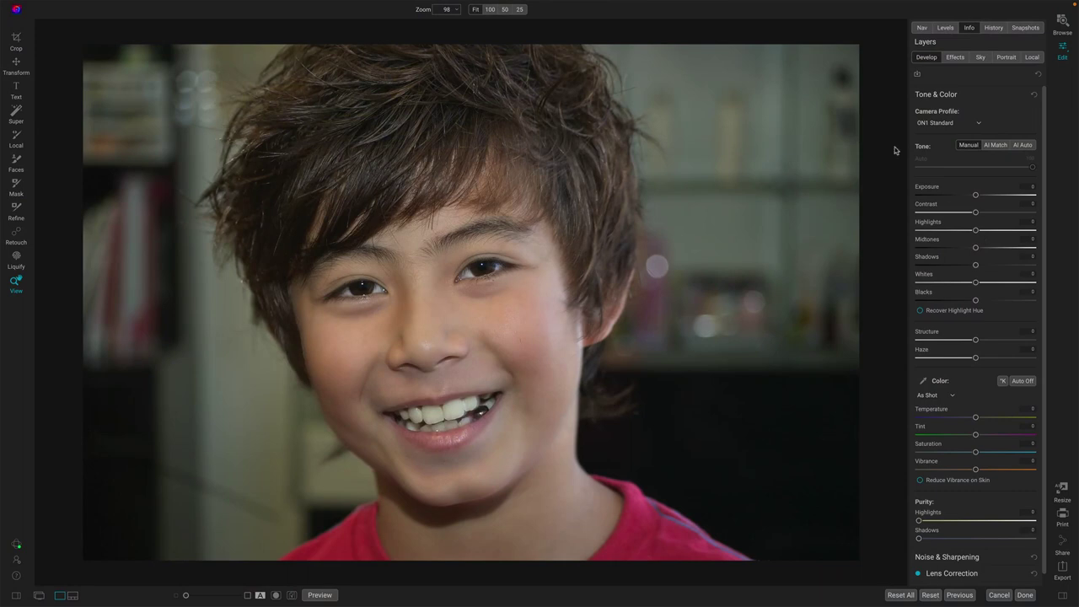
# Step: Apply AI Auto tone and Auto color white balance to the portrait, then show the Effects panel
pyautogui.click(1023, 145)
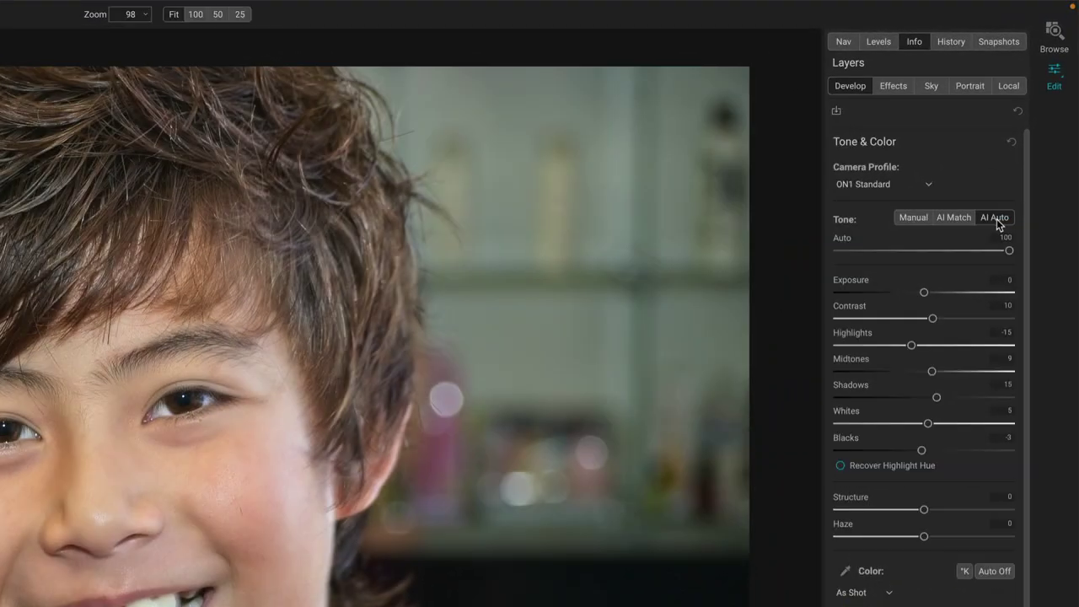
pyautogui.click(1004, 573)
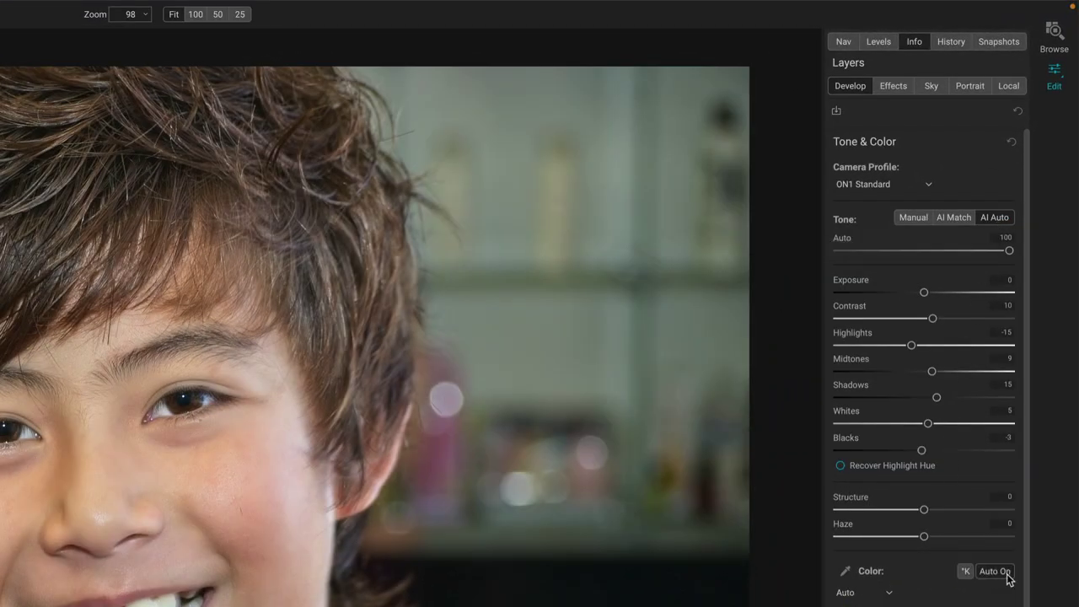
pyautogui.click(893, 87)
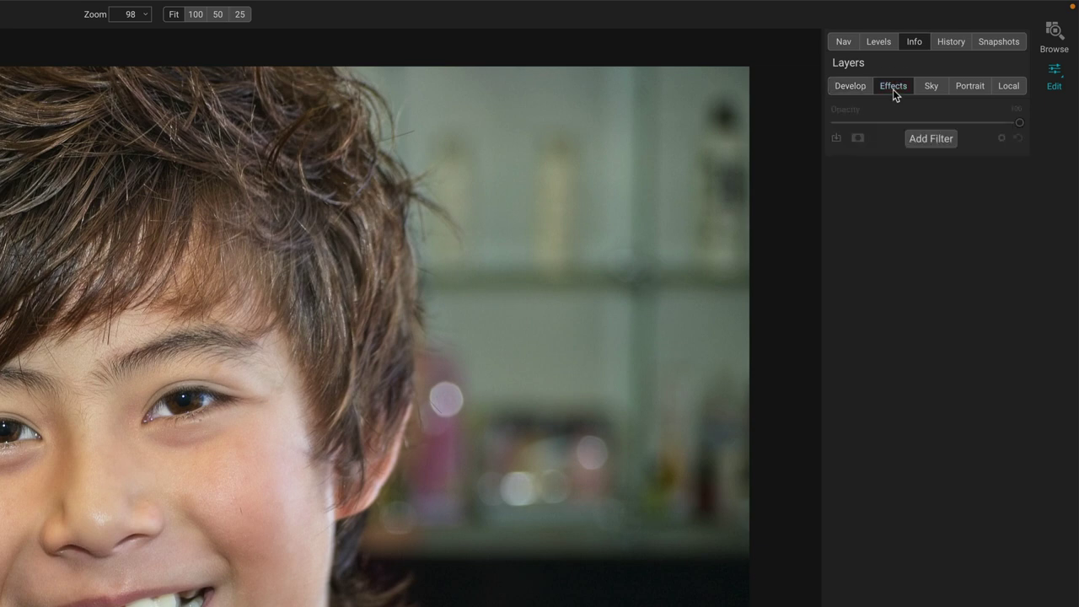
# Step: Add a Dynamic Contrast filter masked to People, at Medium 15 and Large 20
pyautogui.click(922, 142)
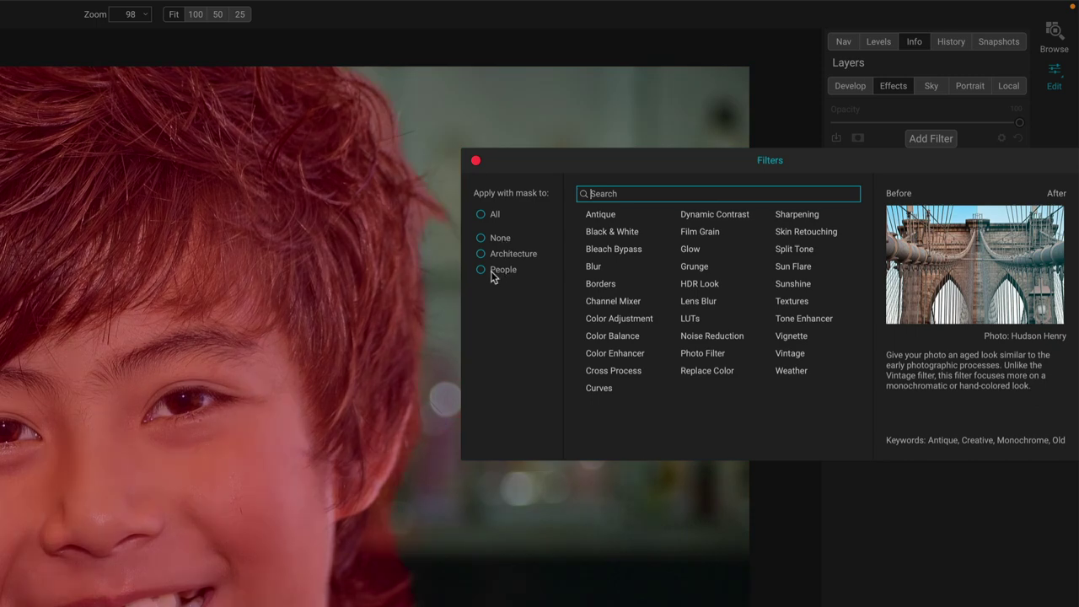
pyautogui.click(480, 270)
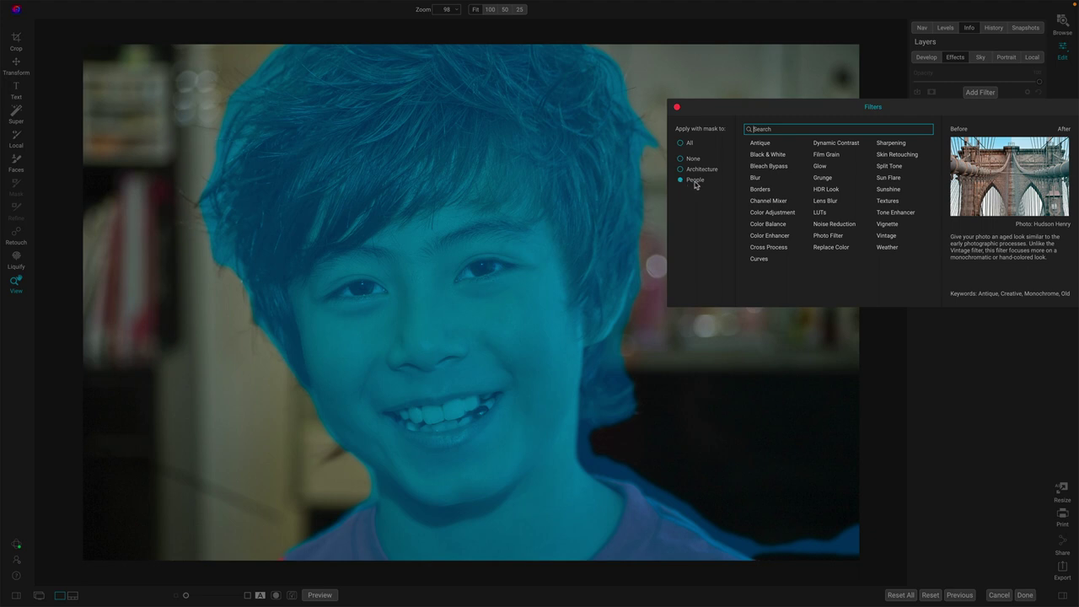
pyautogui.click(828, 145)
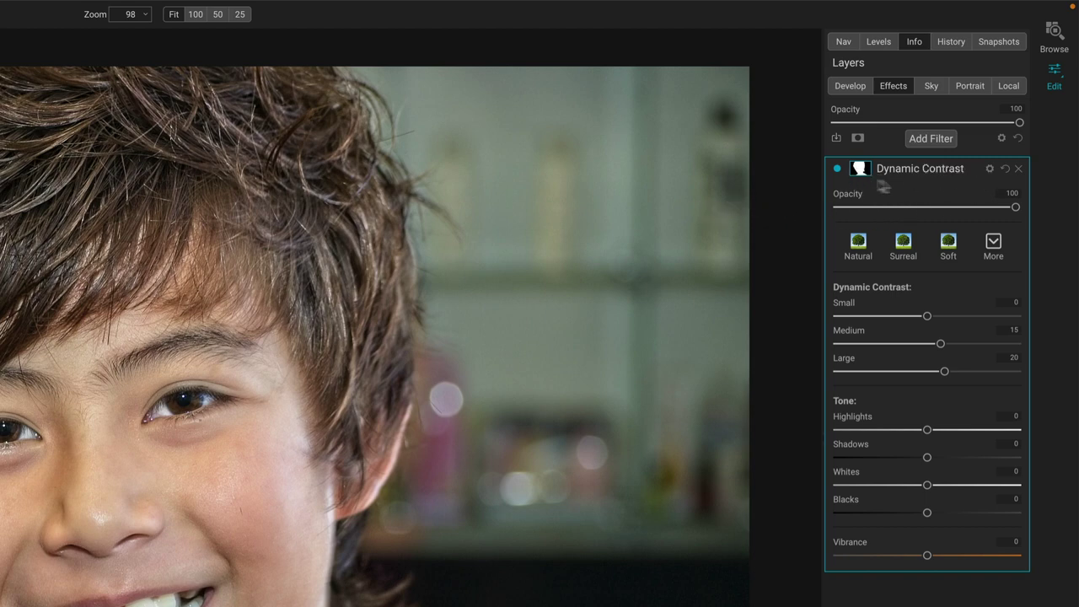
# Step: Set Dynamic Contrast blending to protect Skin 88 and Highlights 34, toggling it to compare
pyautogui.click(991, 170)
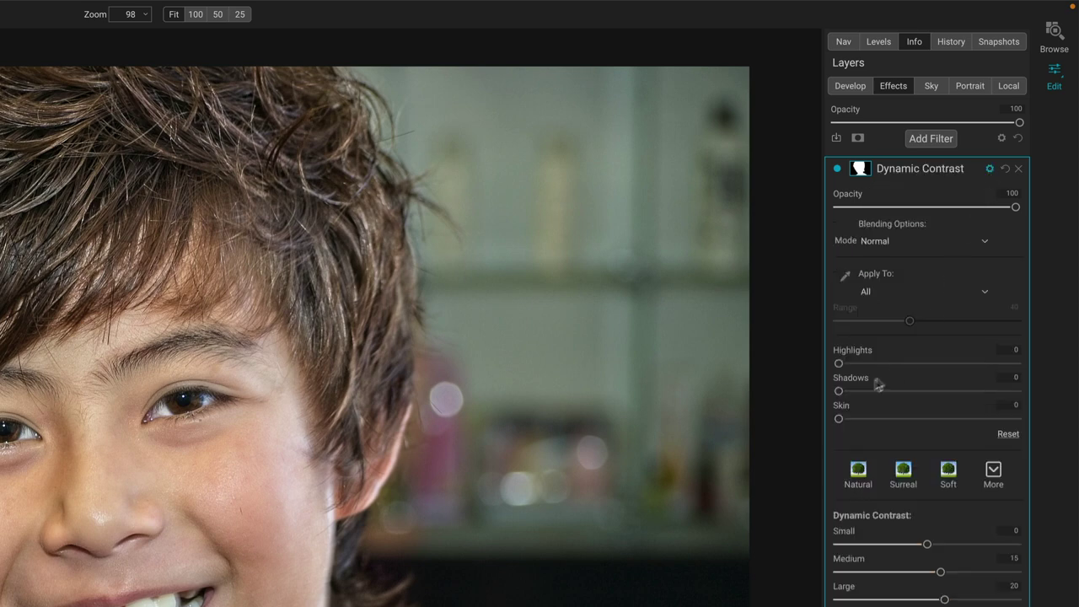
pyautogui.click(994, 419)
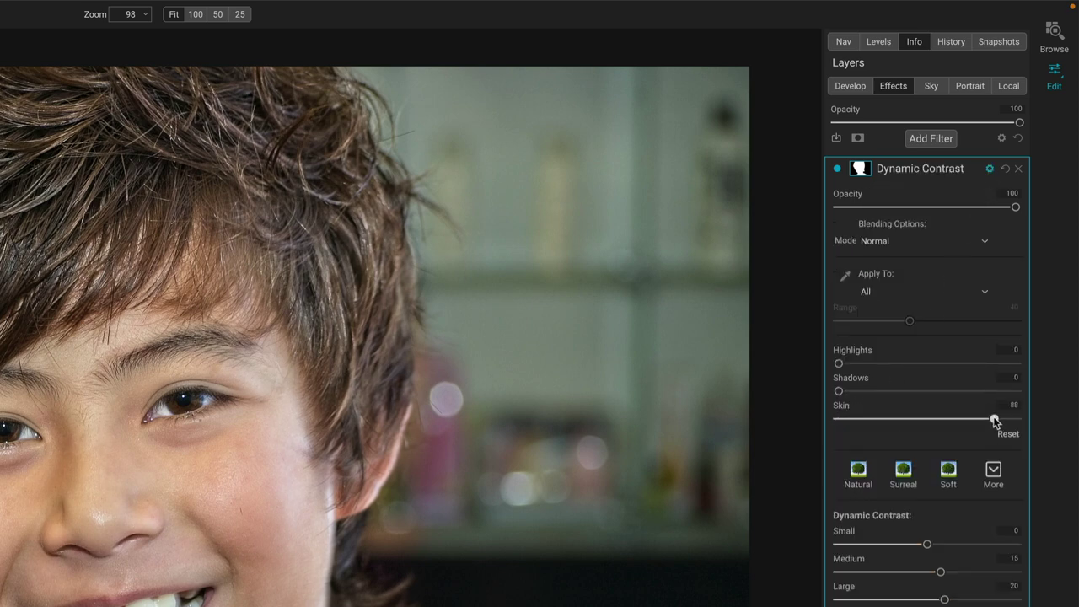
pyautogui.click(932, 364)
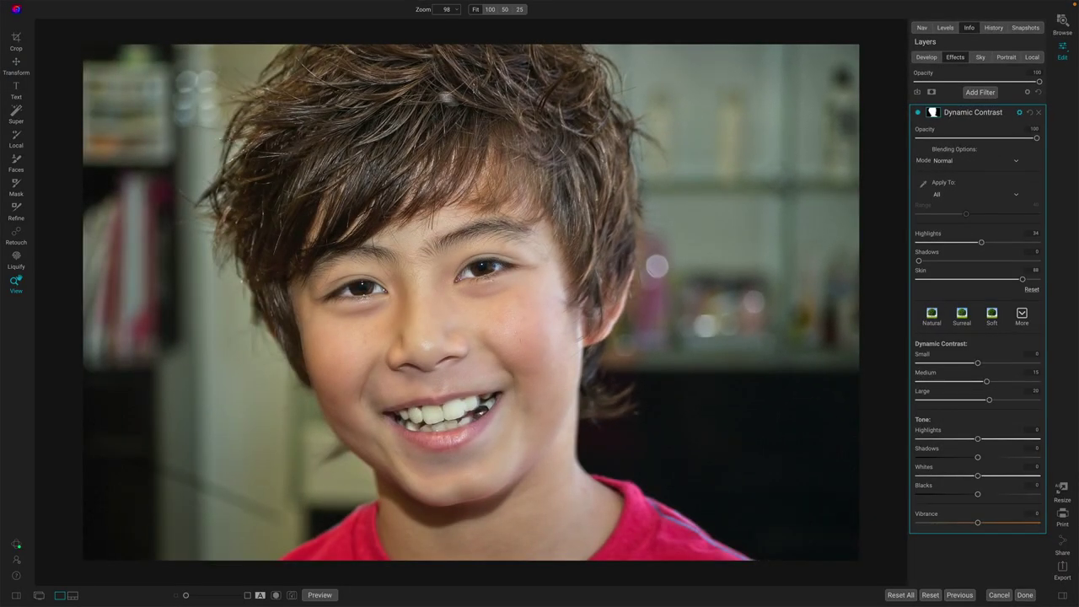
pyautogui.click(918, 113)
pyautogui.click(918, 113)
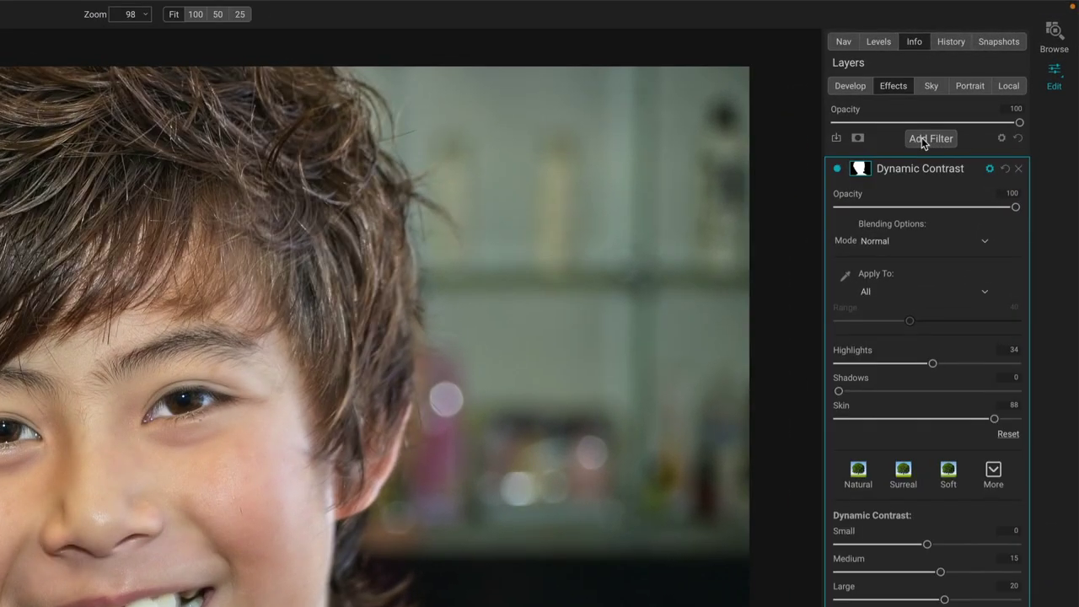
# Step: Add a Black & White filter masked to People
pyautogui.click(922, 139)
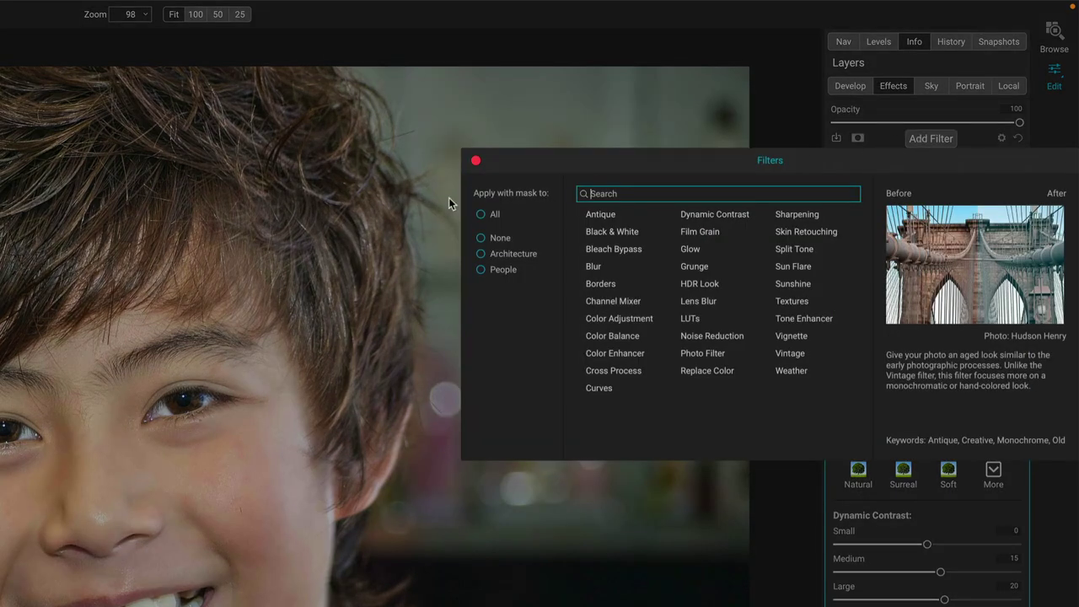
pyautogui.click(480, 270)
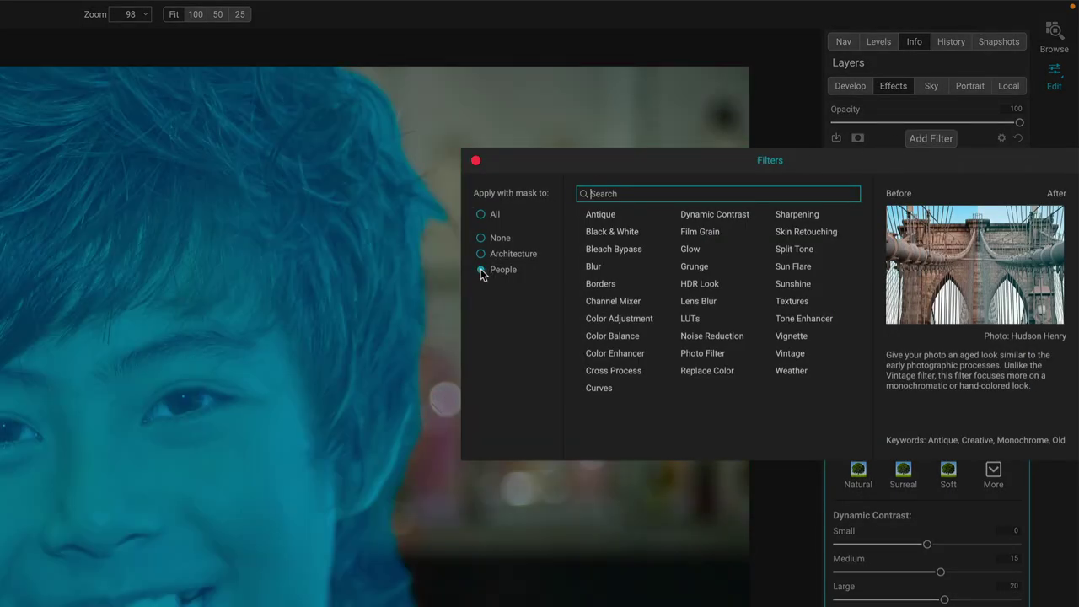
pyautogui.click(605, 229)
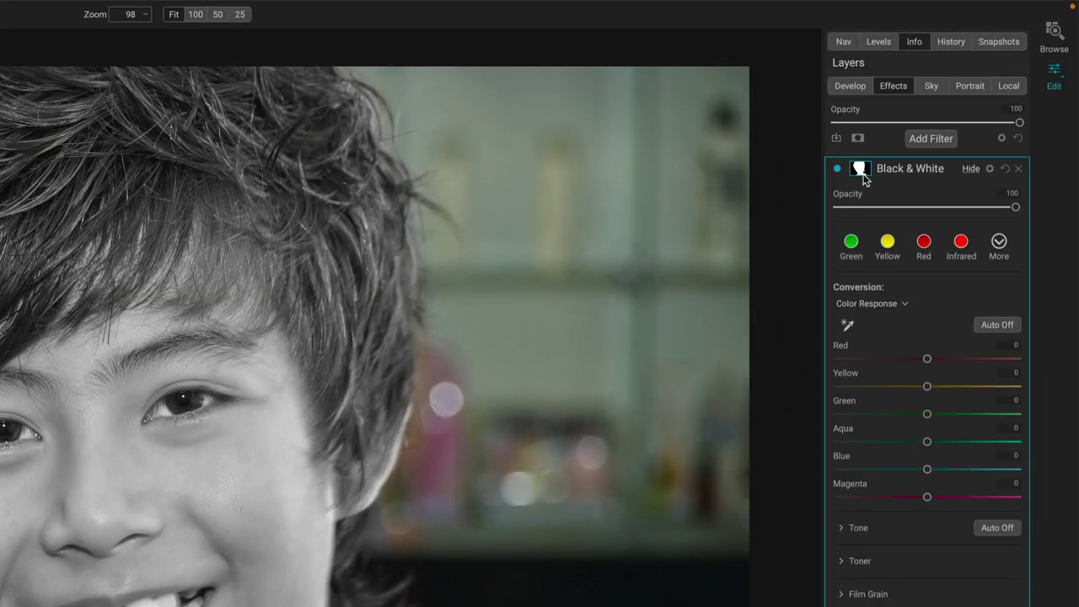
# Step: Invert the Black & White mask, lower its opacity to 26, and compare it on and off
pyautogui.click(861, 171)
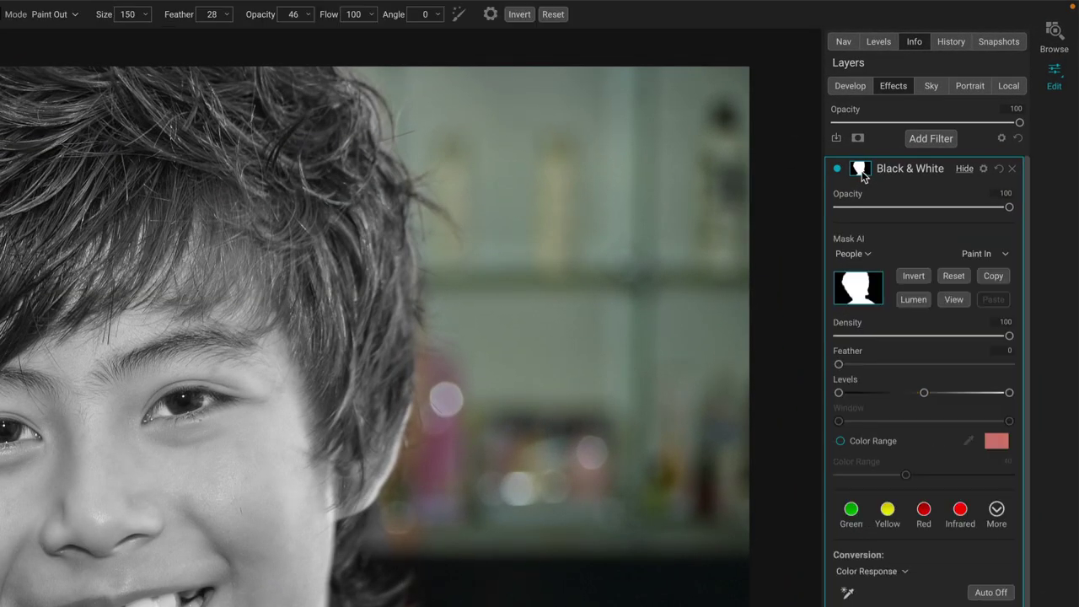
pyautogui.click(913, 277)
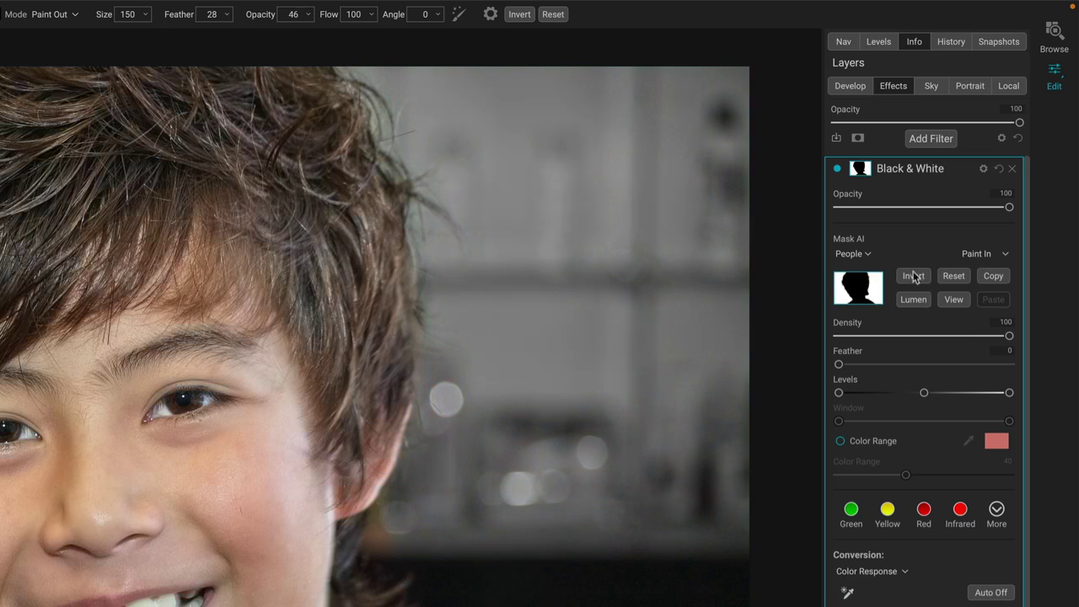
pyautogui.moveTo(1010, 208); pyautogui.dragTo(885, 212)
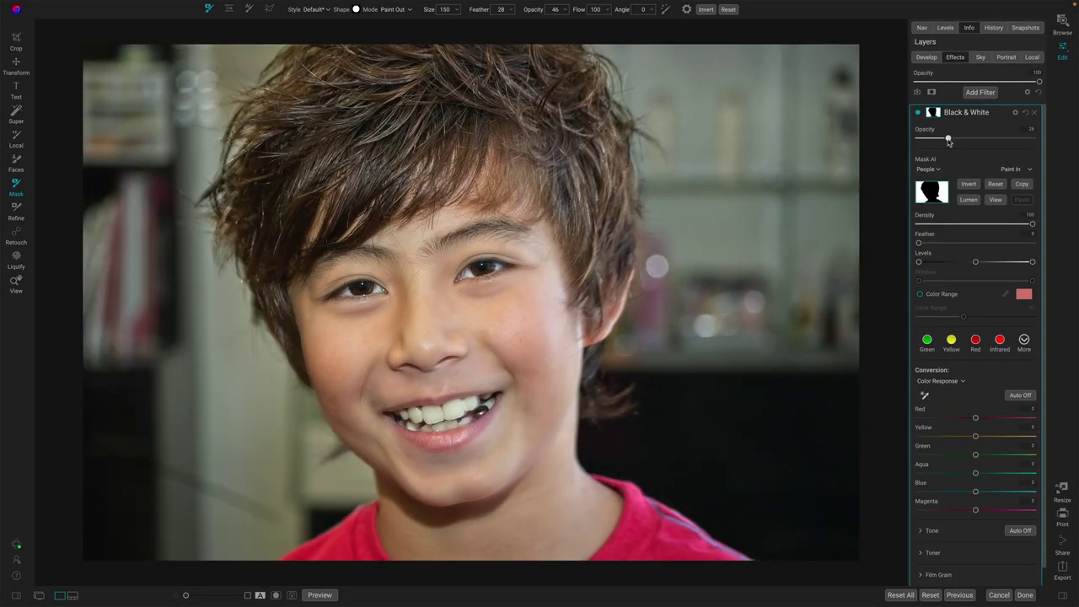
pyautogui.click(919, 113)
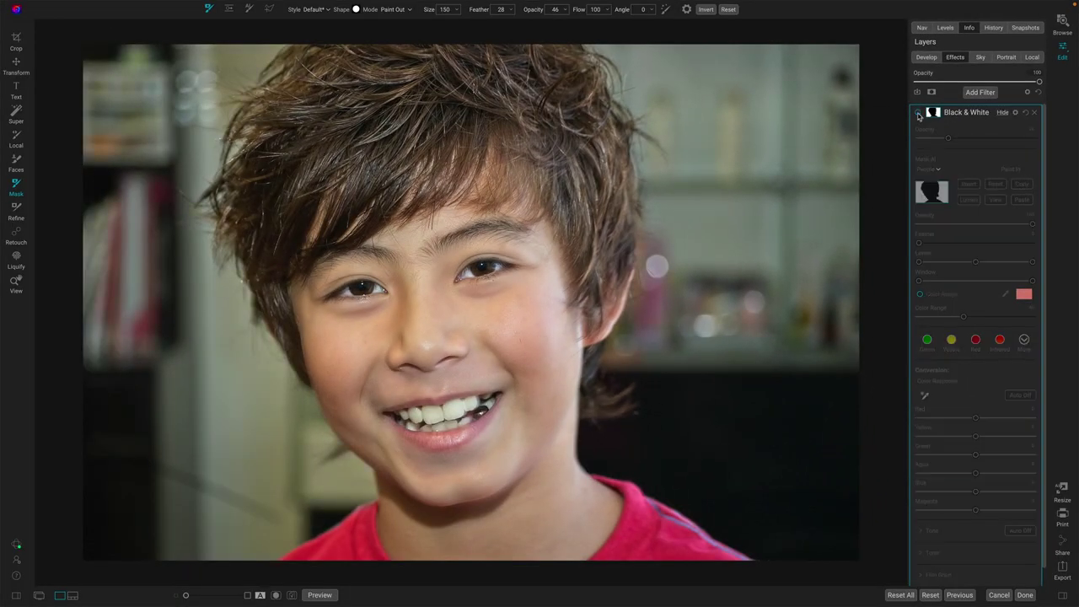
pyautogui.click(918, 114)
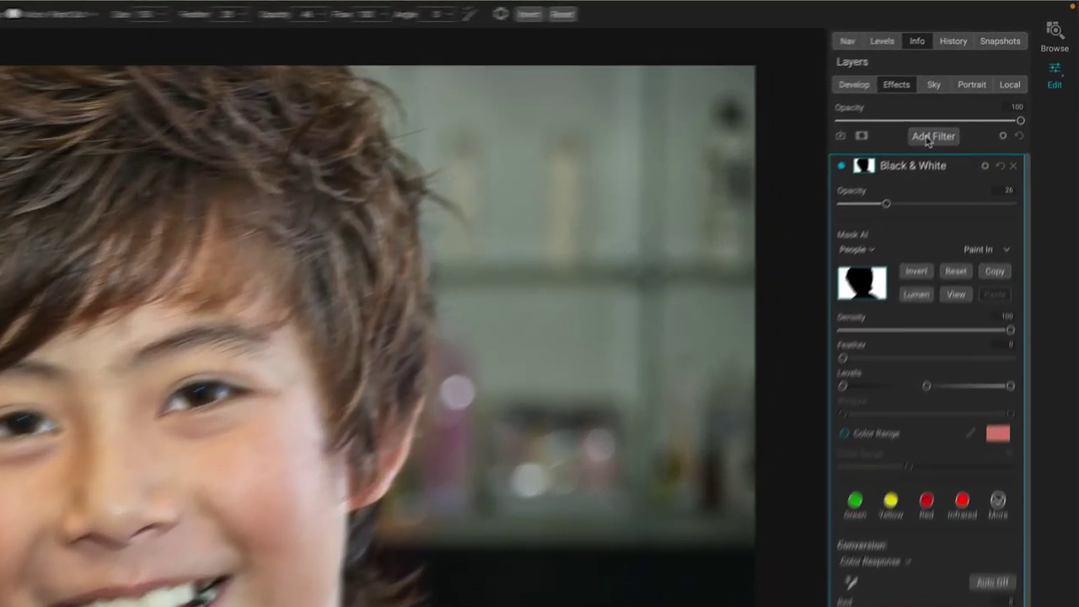
pyautogui.click(981, 92)
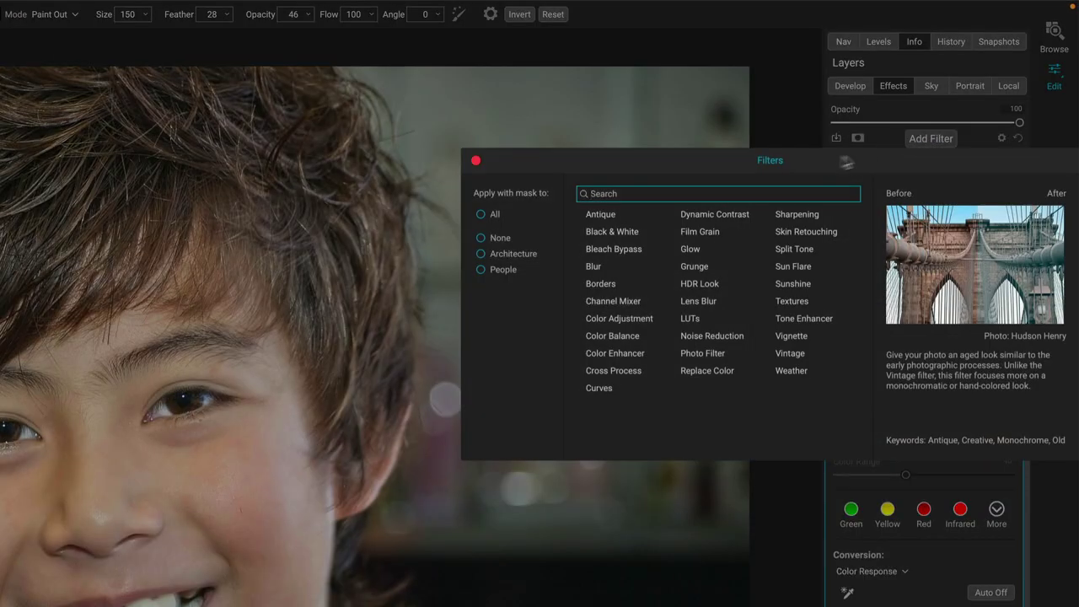
# Step: Add a Big Softy Vignette filter and reduce its opacity to 42
pyautogui.click(793, 337)
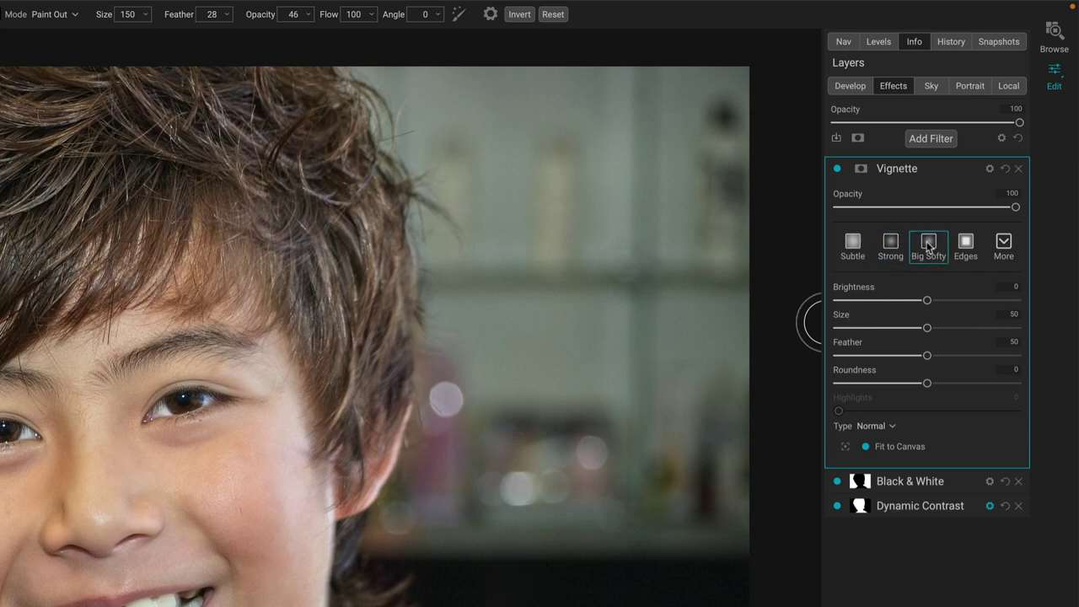
pyautogui.click(929, 243)
pyautogui.click(913, 208)
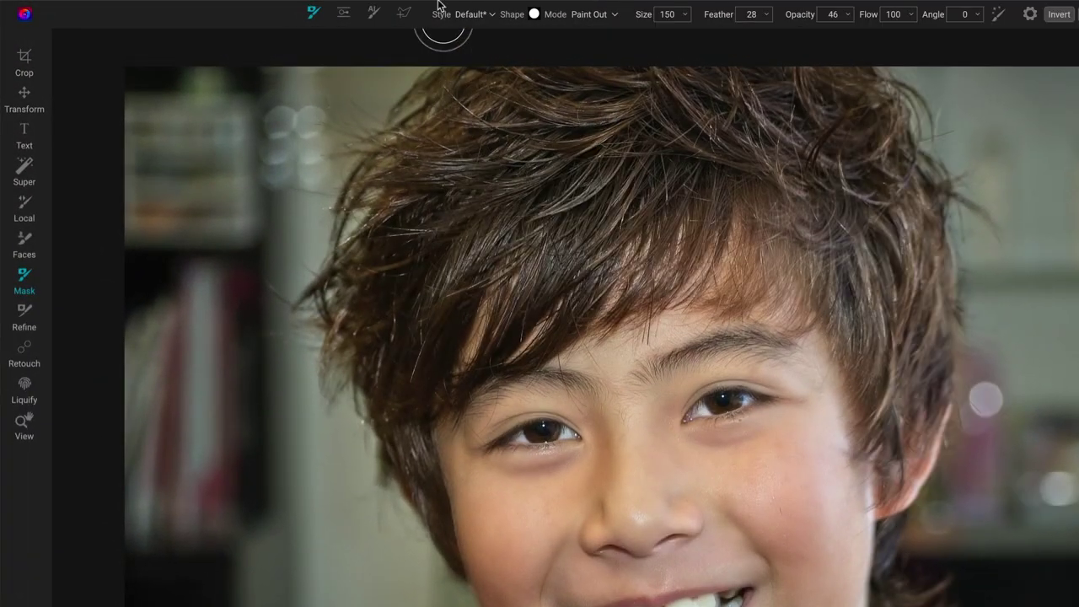
# Step: Save the edits as preset 'Adaptive Portrait', excluding Portrait AI and including effect masks
pyautogui.moveTo(295, 4)
pyautogui.click(392, 11)
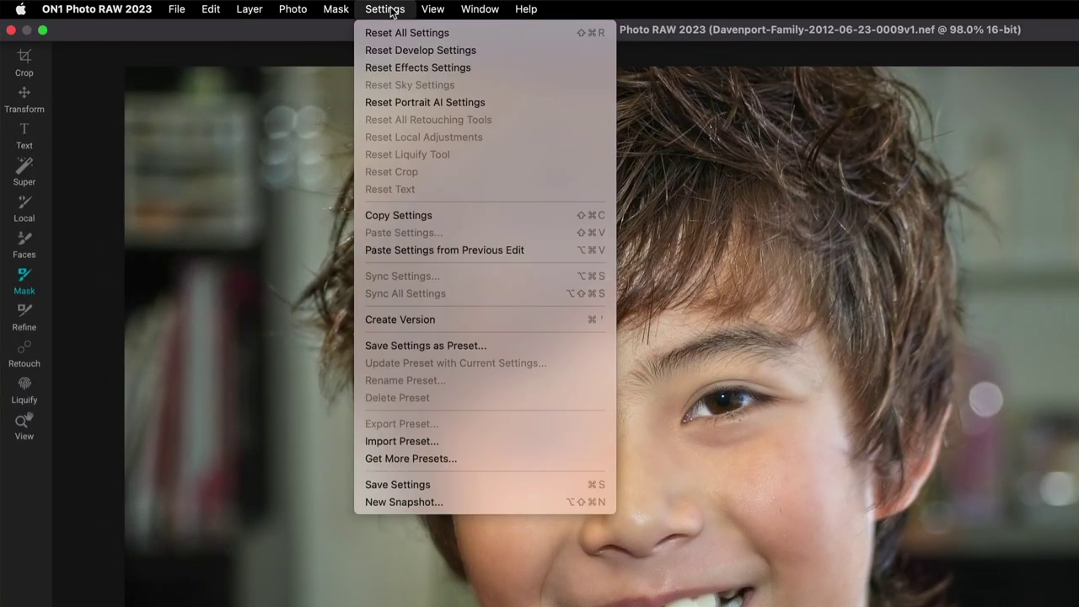
pyautogui.click(416, 346)
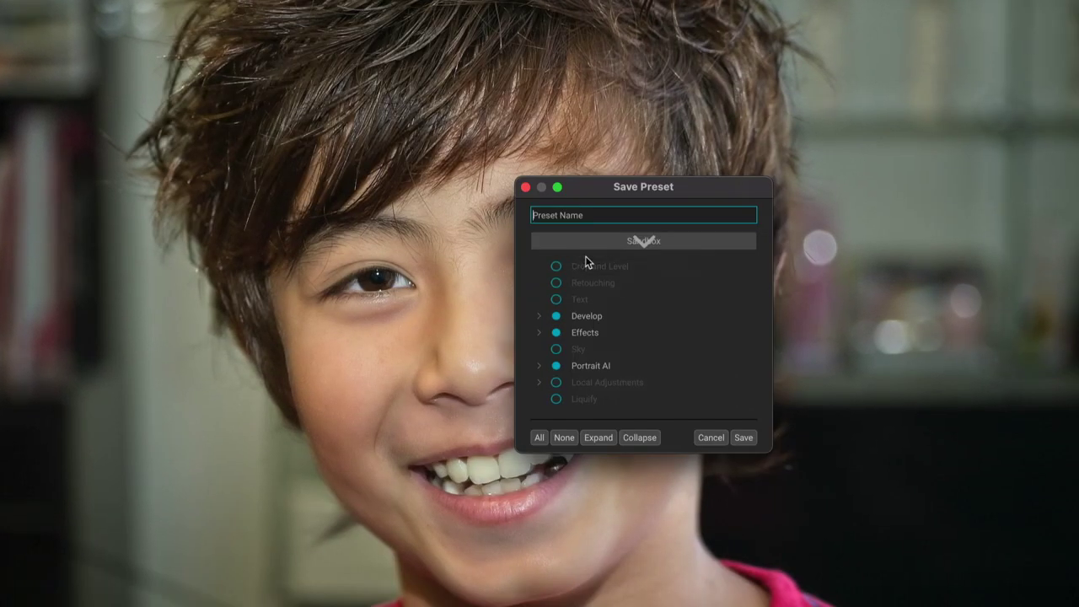
pyautogui.click(556, 365)
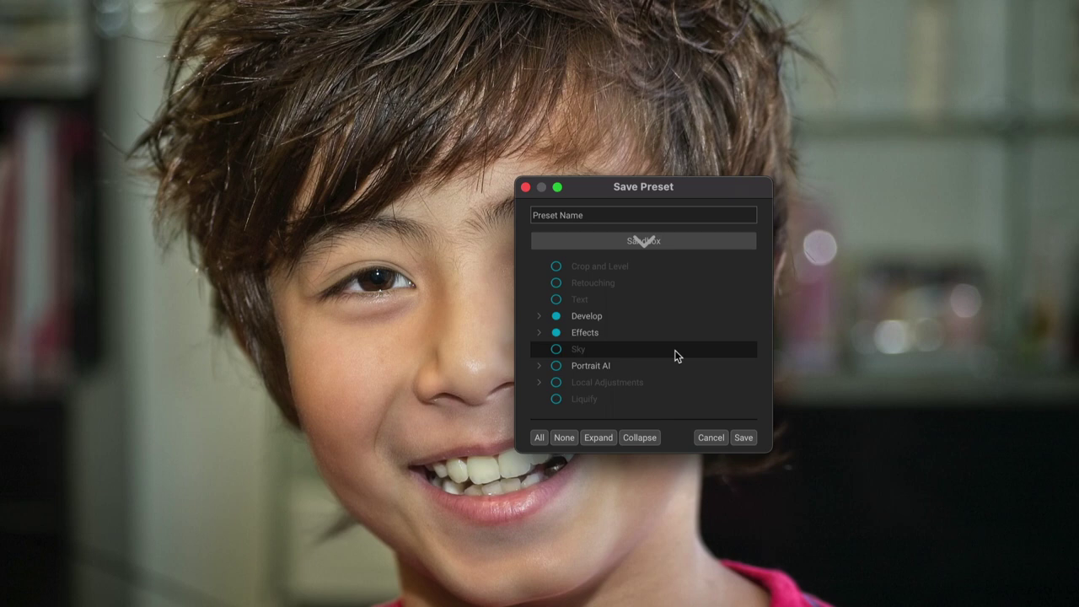
pyautogui.click(539, 334)
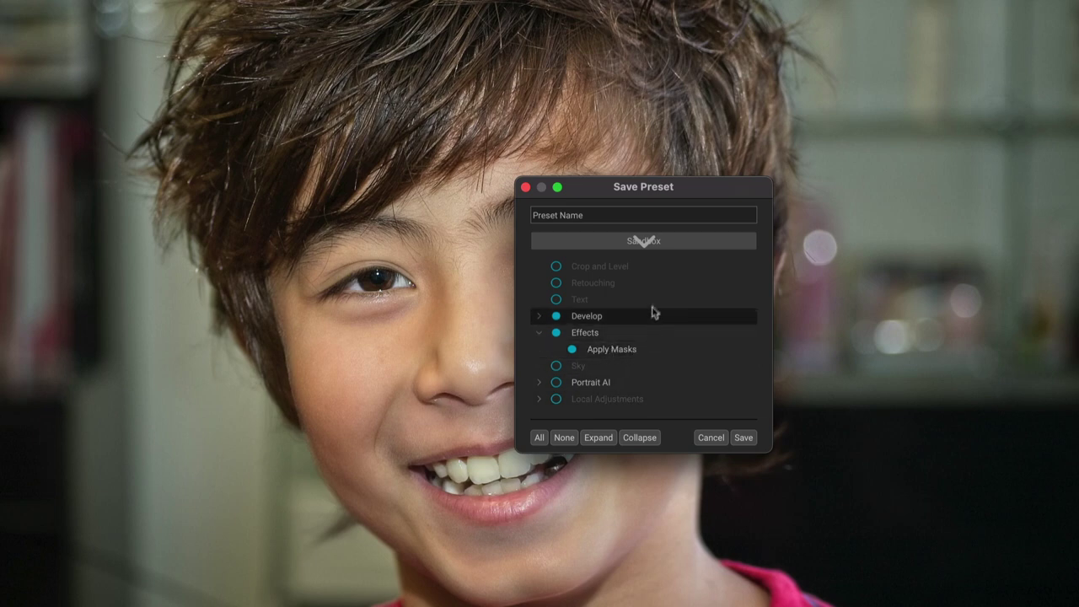
pyautogui.click(588, 218)
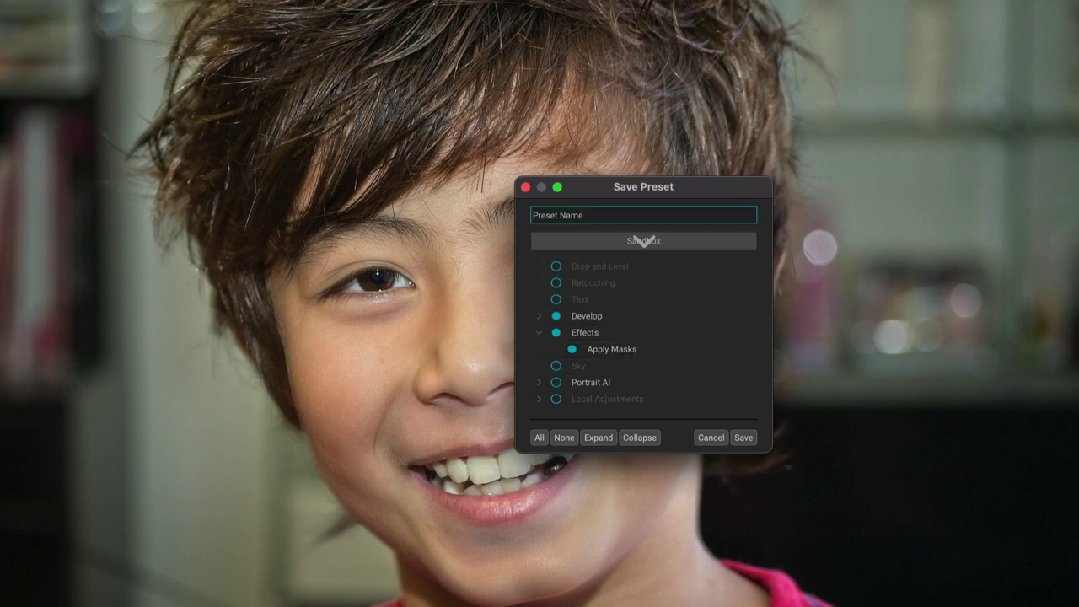
pyautogui.write('Adaptive Portrait')
pyautogui.click(745, 438)
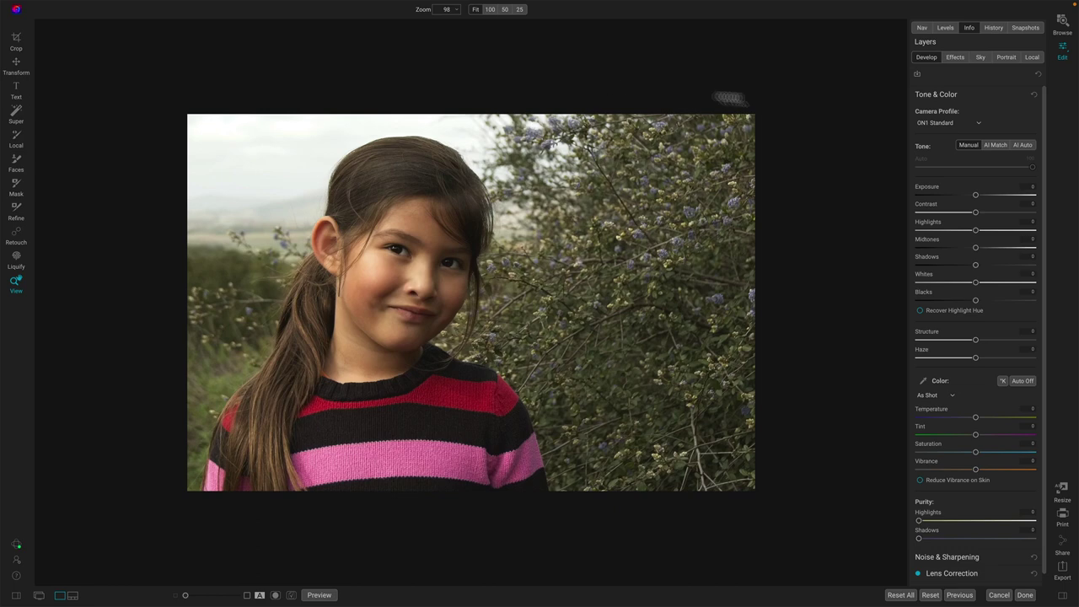
# Step: Apply the Adaptive Portrait preset from the Presets panel to the girl's portrait
pyautogui.click(956, 57)
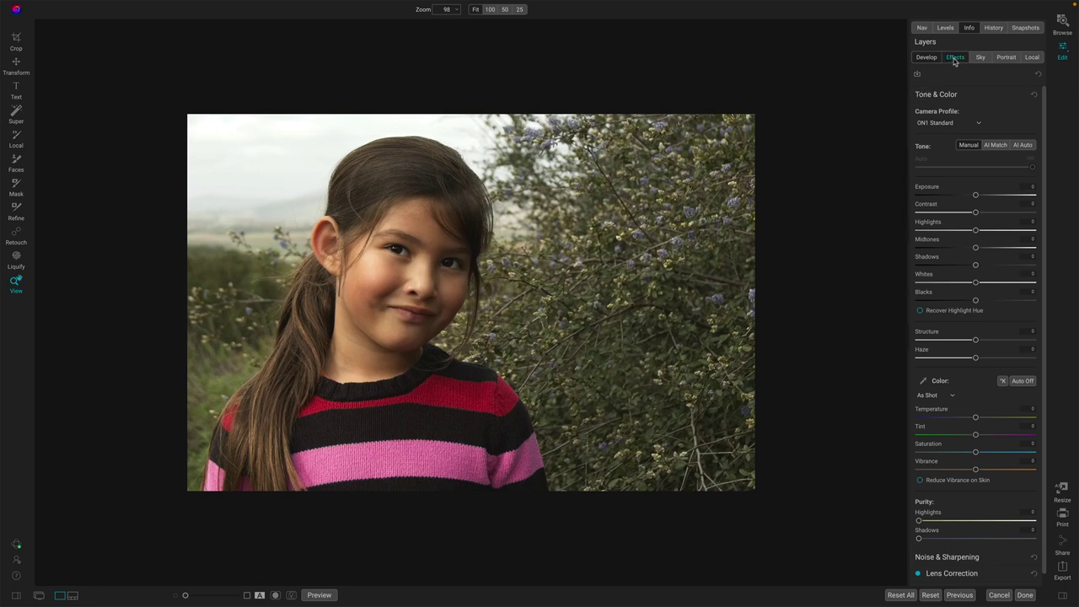
pyautogui.click(927, 58)
pyautogui.hotkey('ctrl', 'shift', 'p')
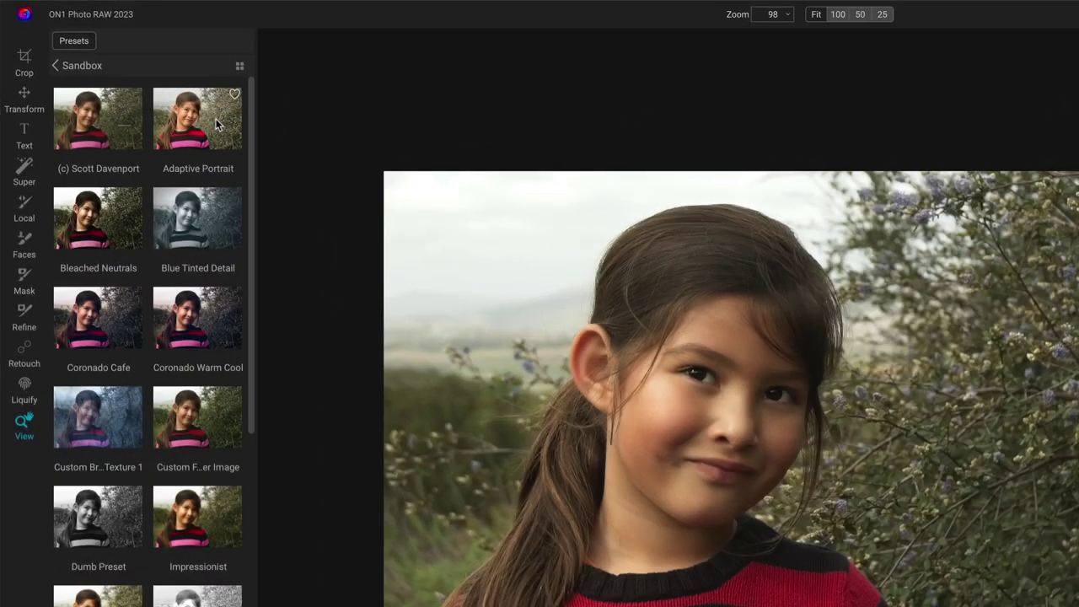
pyautogui.click(215, 118)
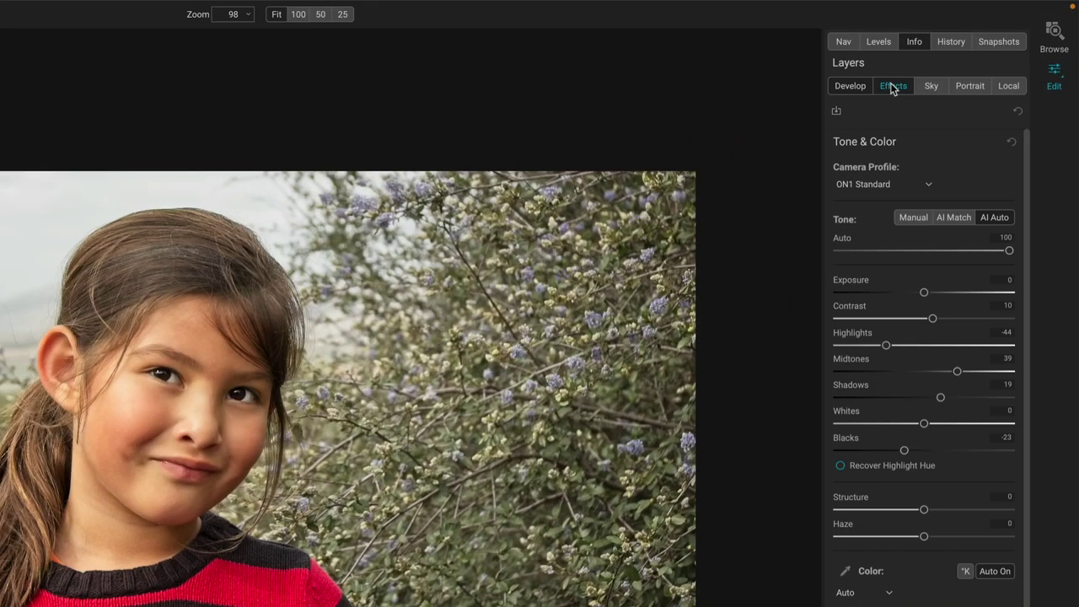
# Step: Review the preset's filters on the girl's portrait and expand the Black & White mask settings
pyautogui.click(893, 86)
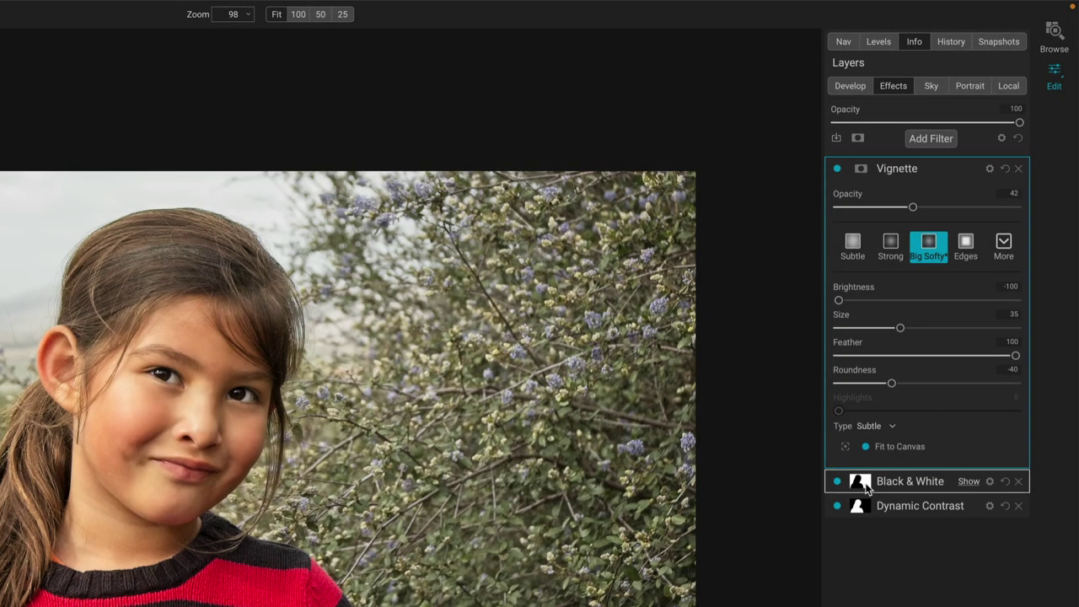
pyautogui.click(861, 485)
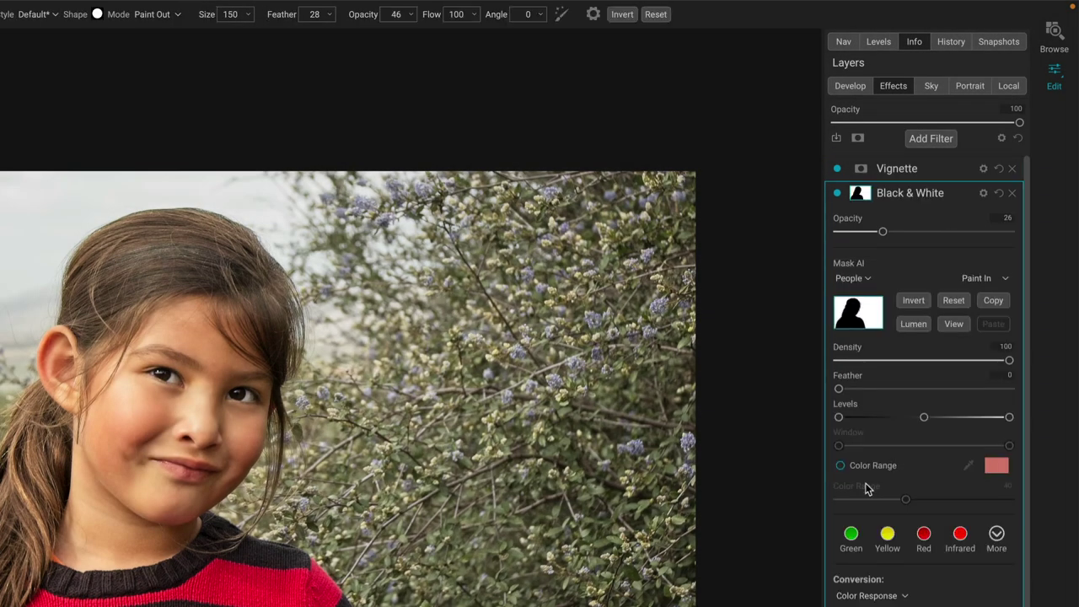
pyautogui.scroll(-1, 867, 489)
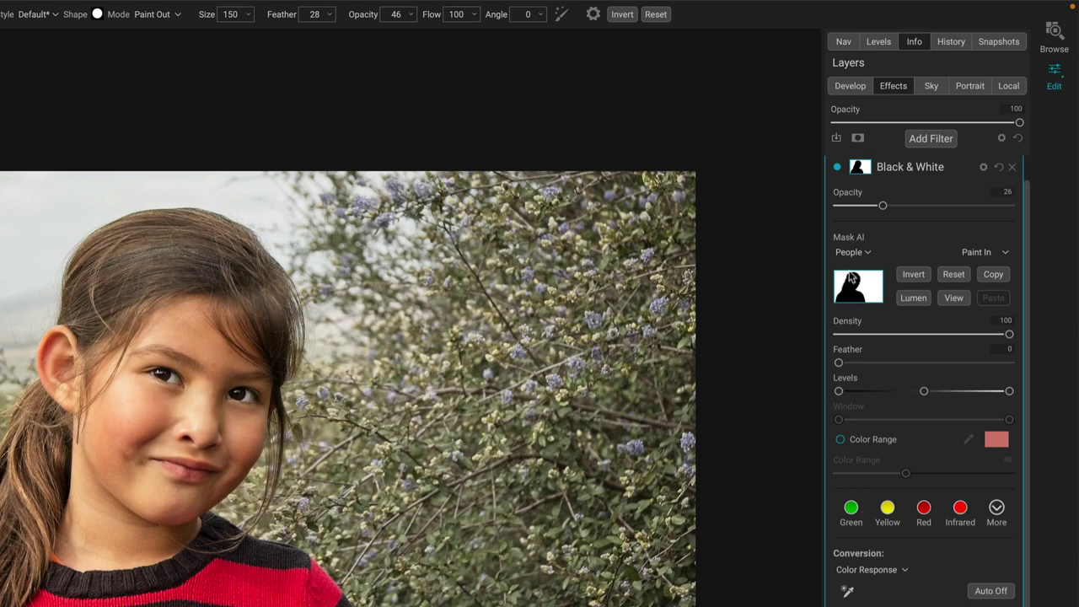